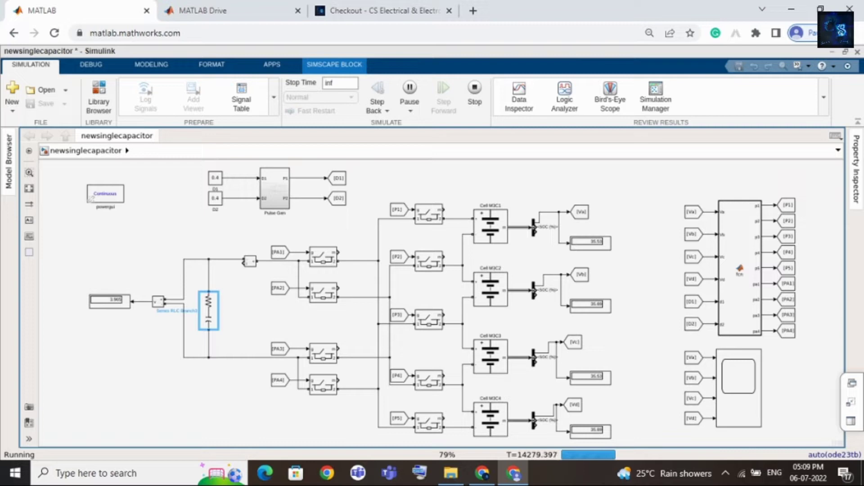
- Pause the balancing simulation near 14,349 s and inspect Cell M3C1 (3.7 V, 2.6 Ah, 35%)
left_click(490, 225)
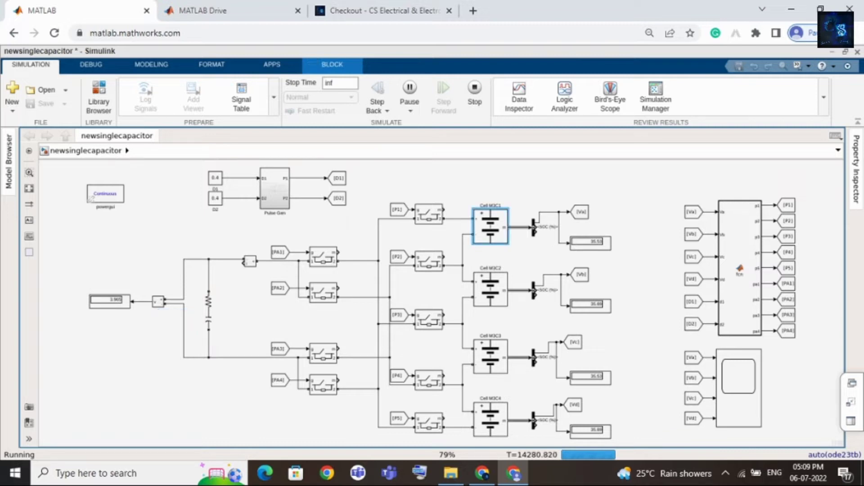
left_click(490, 288)
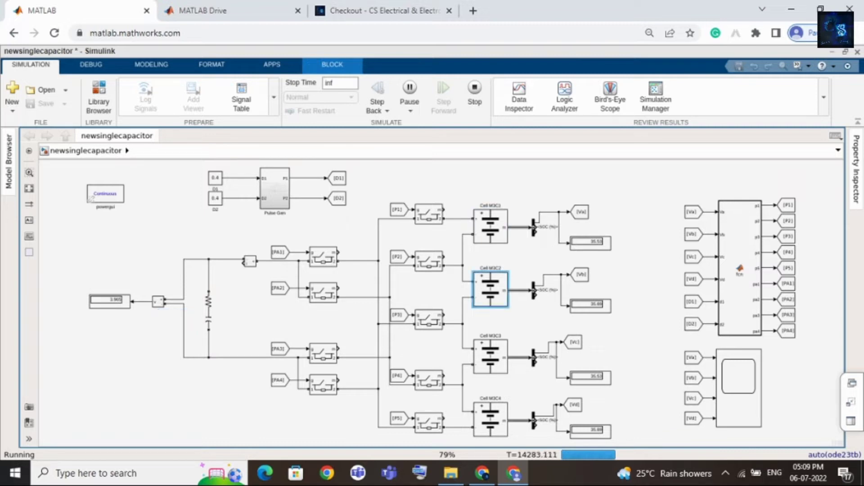
left_click(490, 356)
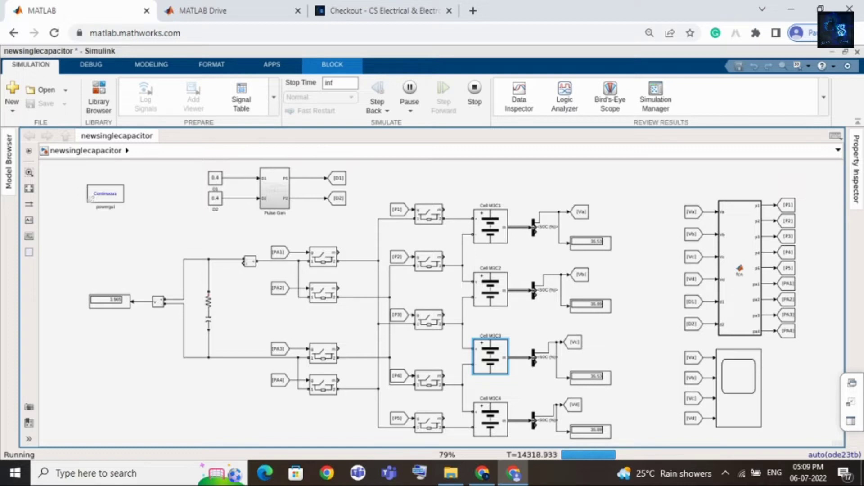
key("Escape")
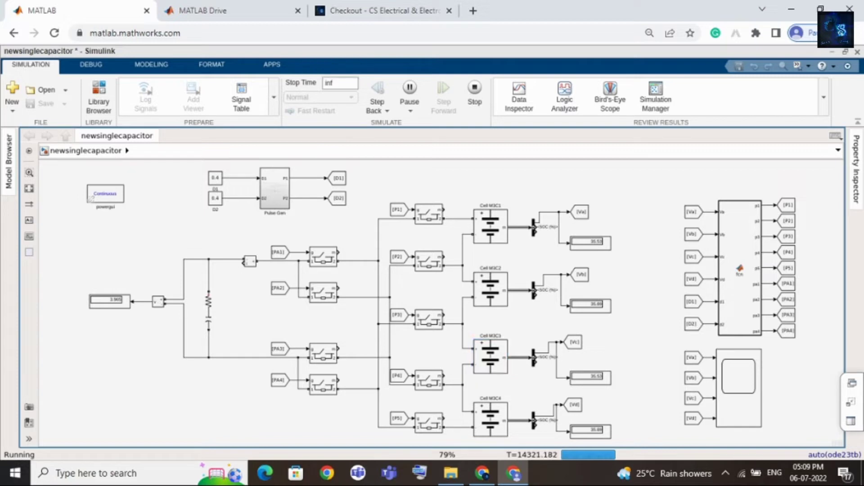
scroll(533, 223, "up", 1)
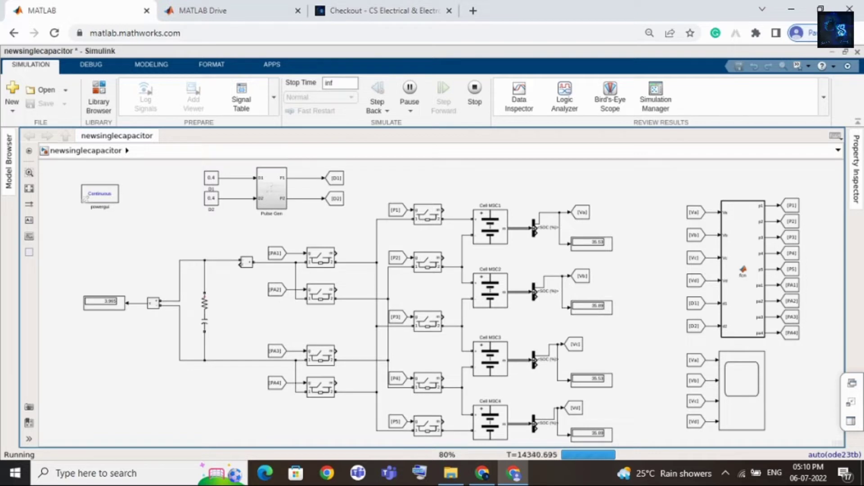
scroll(652, 278, "up", 2)
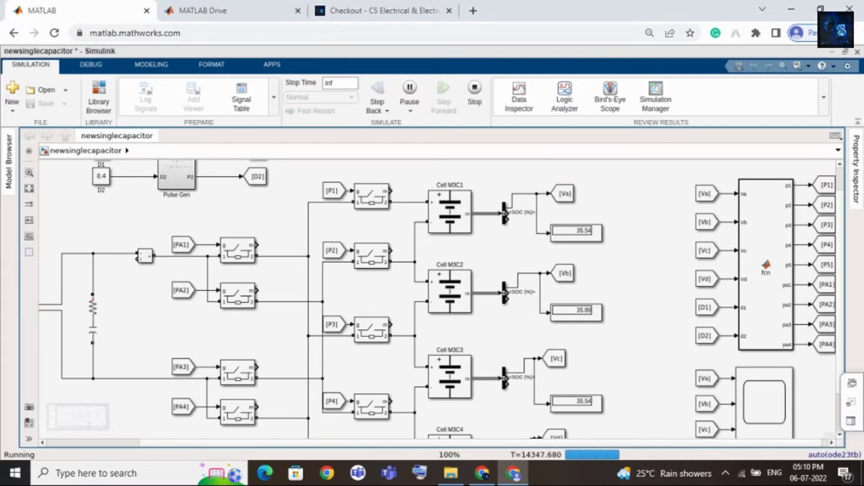
left_click(409, 95)
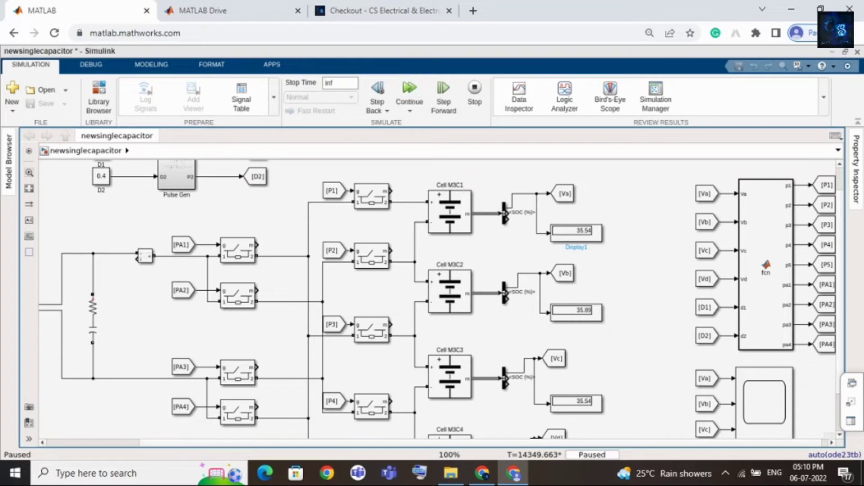
scroll(647, 277, "up", 1)
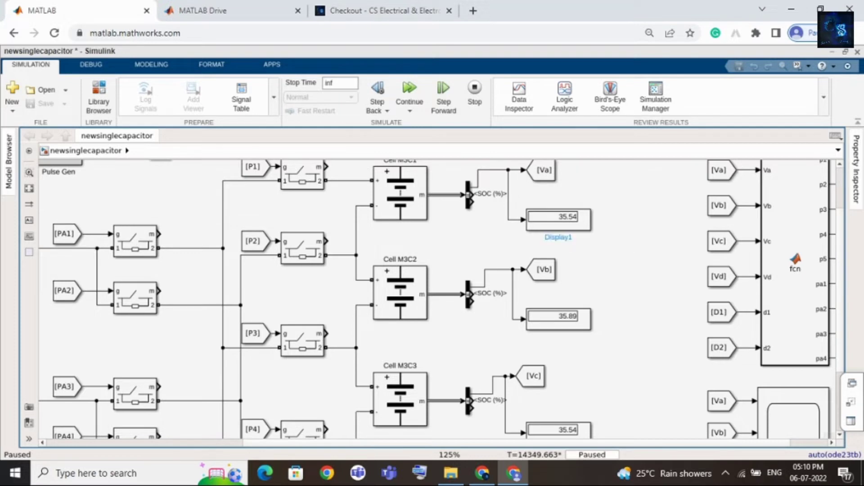
left_click(402, 203)
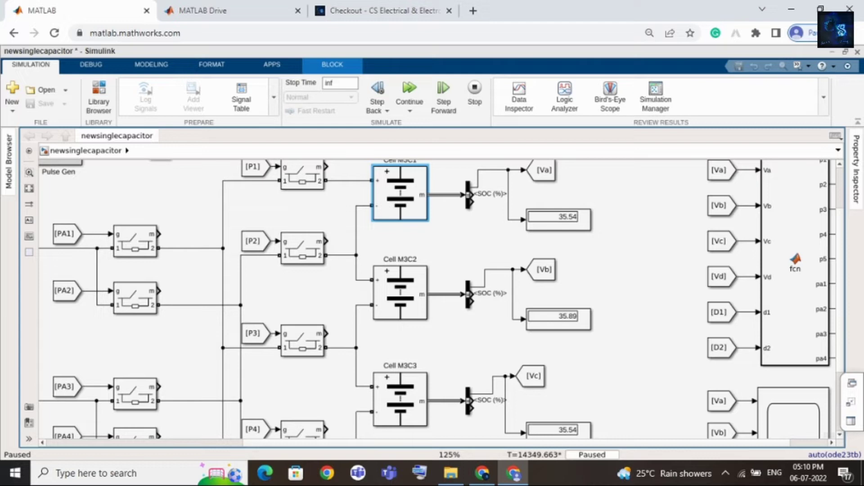
double_click(402, 203)
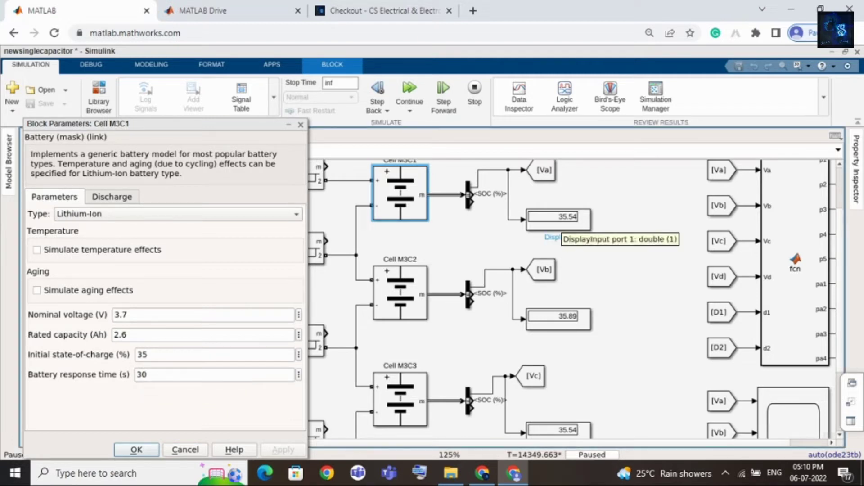
key("Escape")
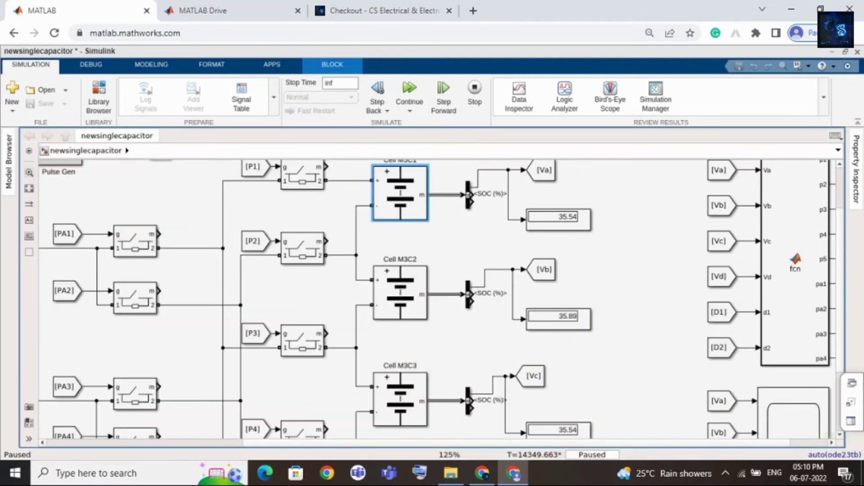
key("Tab")
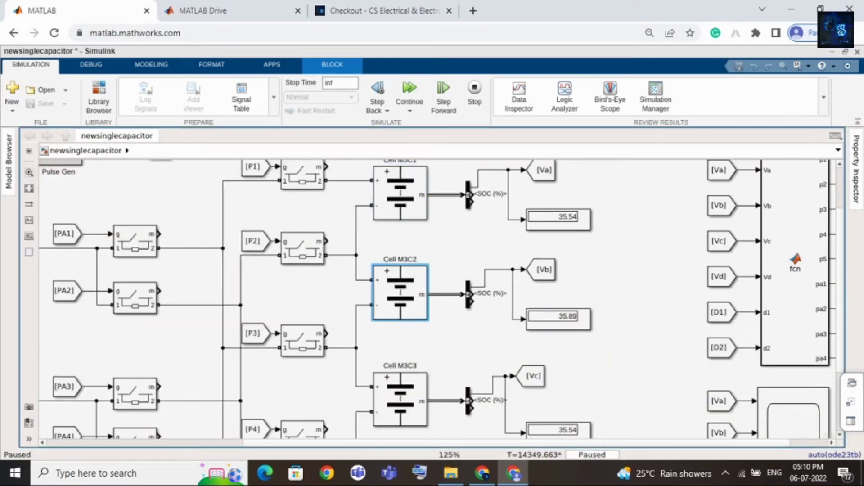
key("Return")
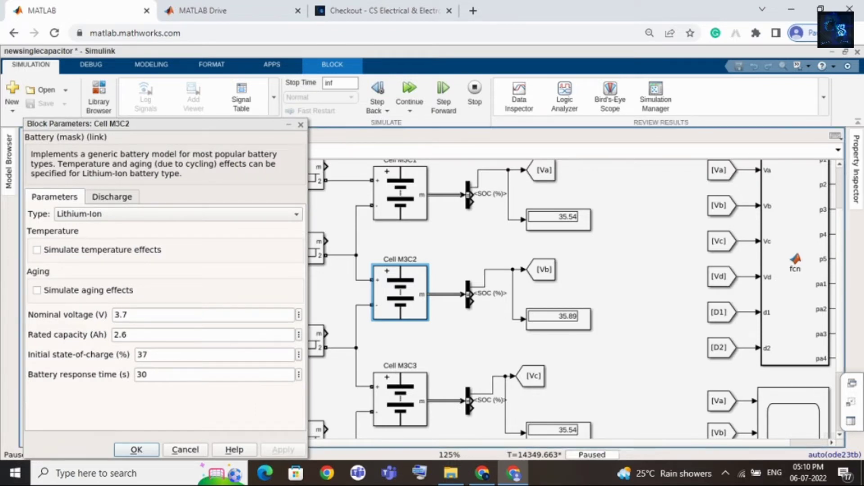
key("Escape")
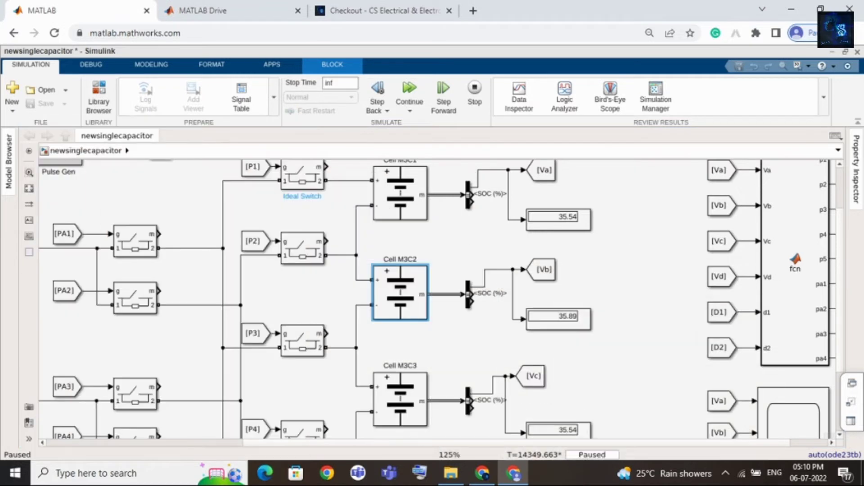
key("Tab")
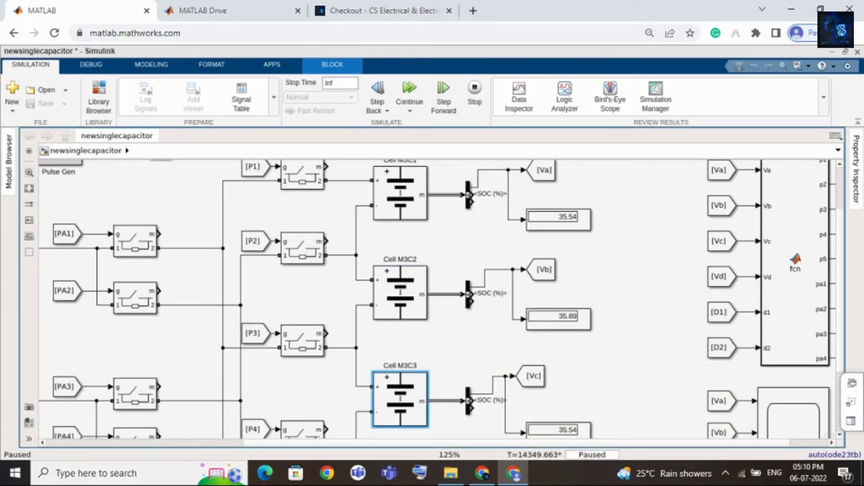
key("Return")
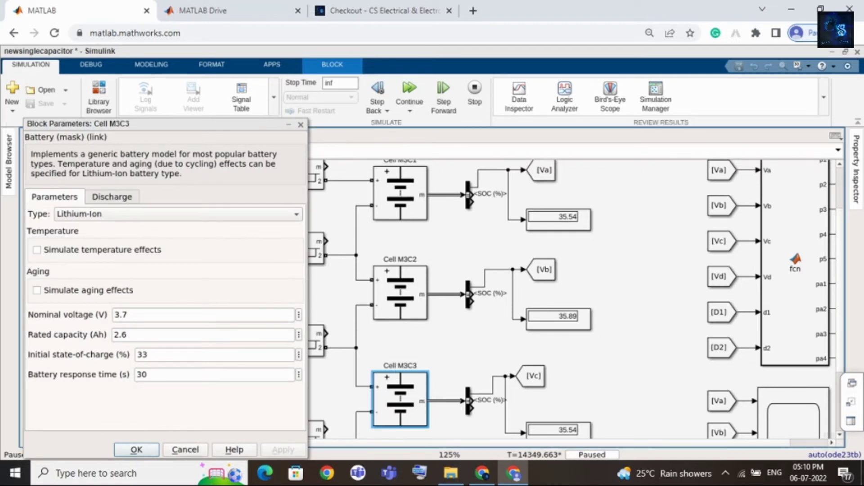
key("Escape")
scroll(335, 167, "down", 1)
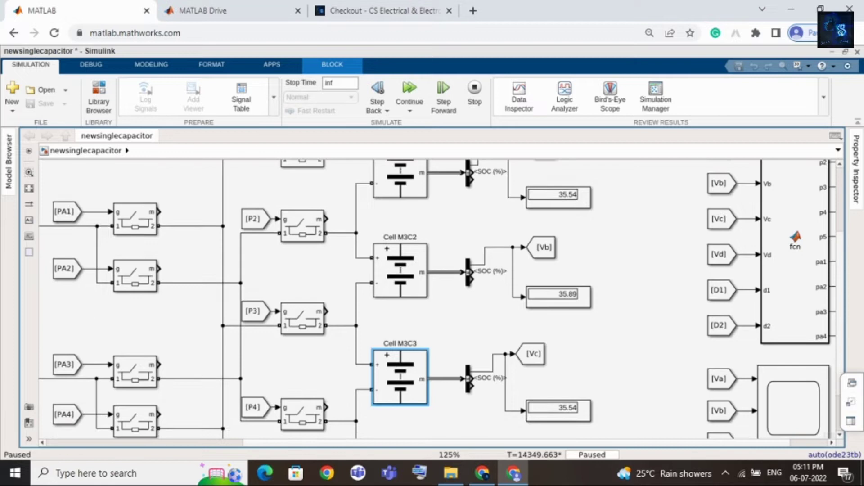
scroll(334, 167, "down", 2)
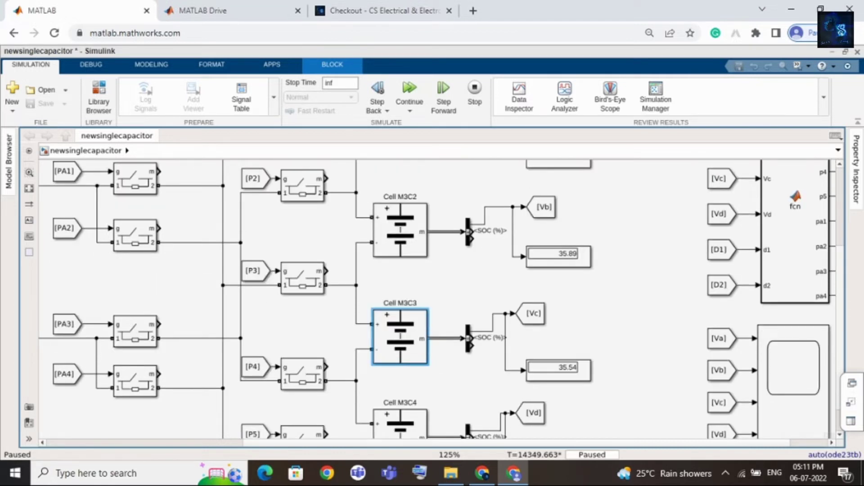
scroll(437, 299, "down", 2)
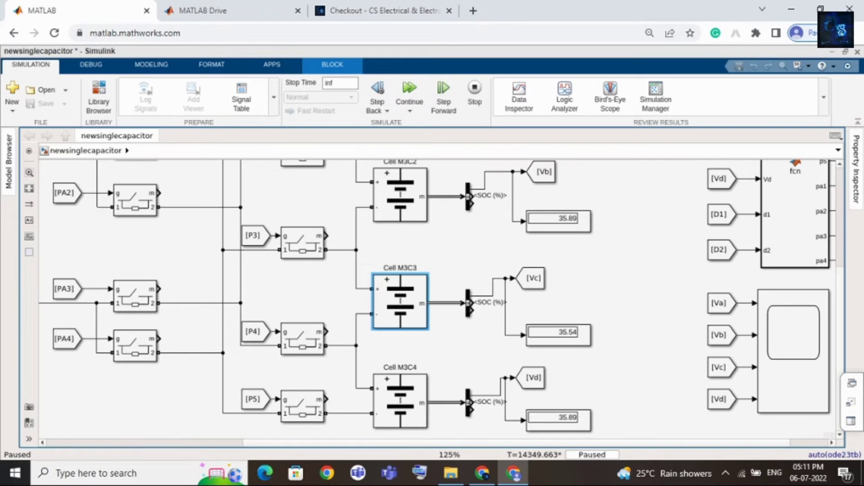
left_click(400, 401)
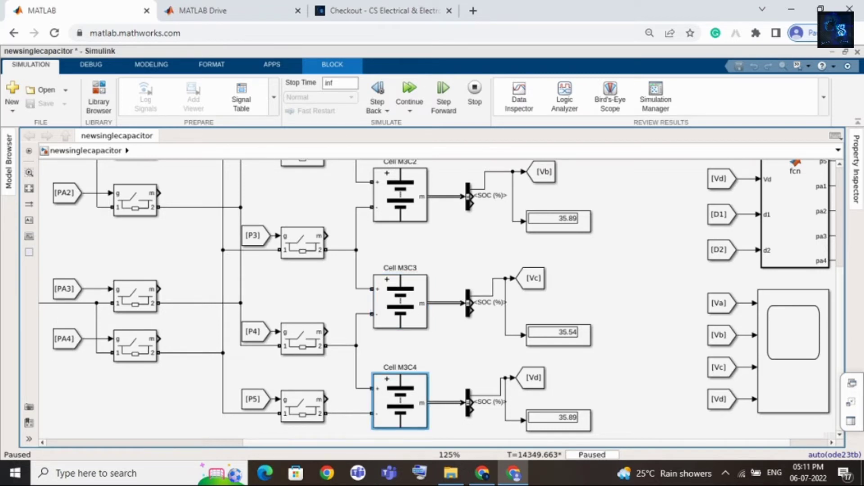
key("Return")
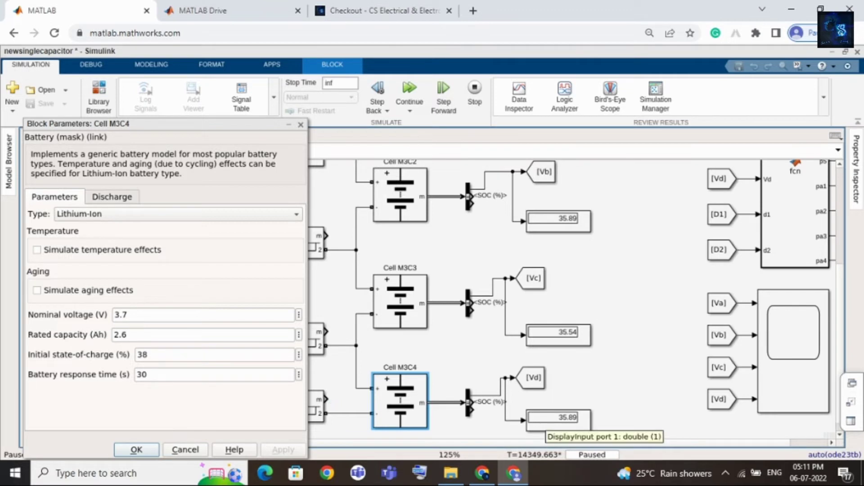
key("Escape")
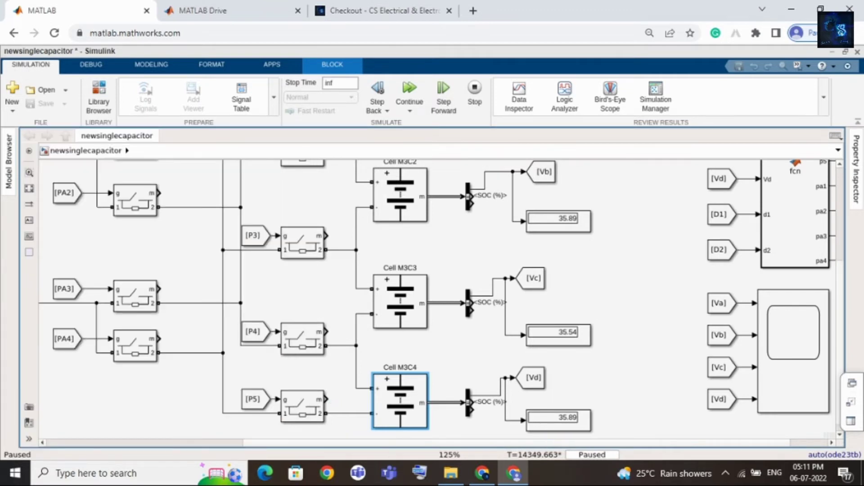
scroll(439, 299, "up", 1)
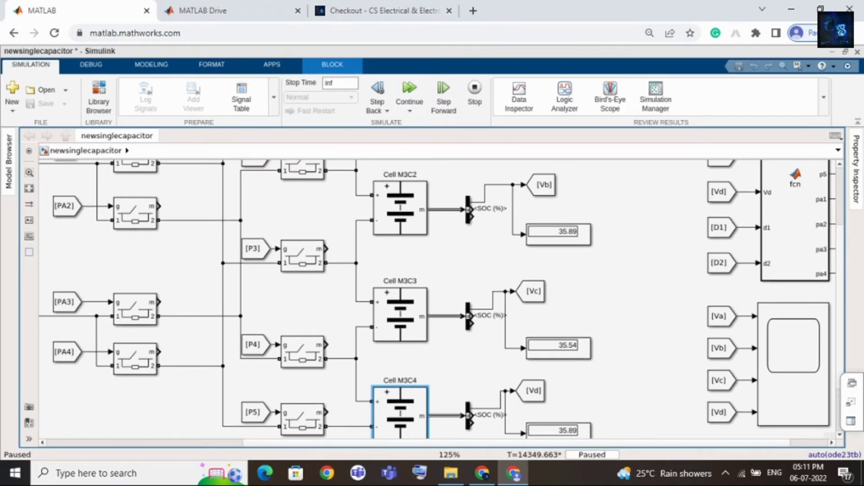
scroll(439, 299, "up", 4)
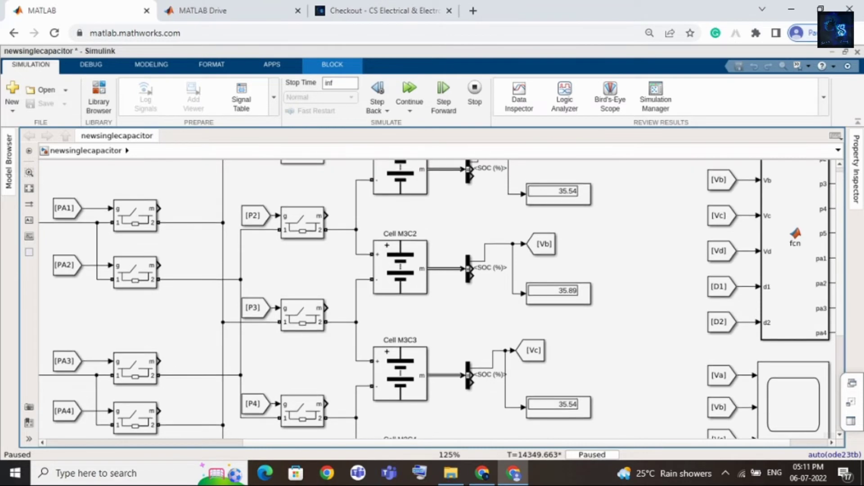
scroll(439, 299, "up", 7)
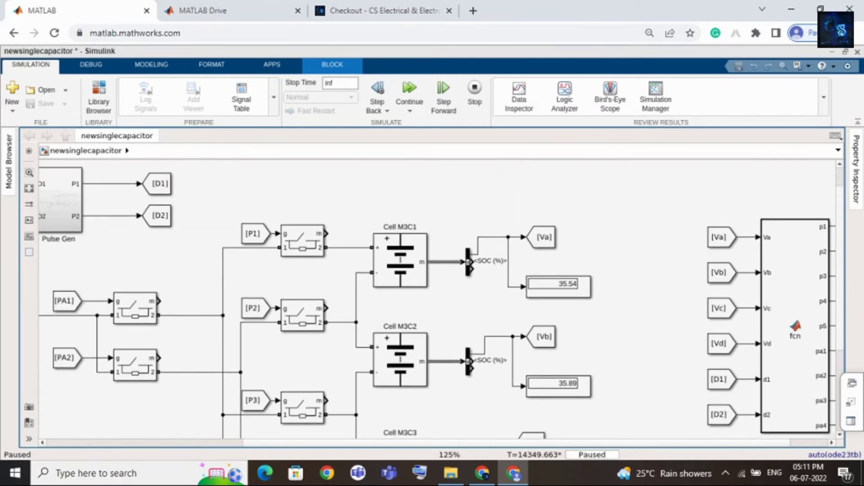
scroll(439, 300, "down", 2)
scroll(439, 299, "down", 4)
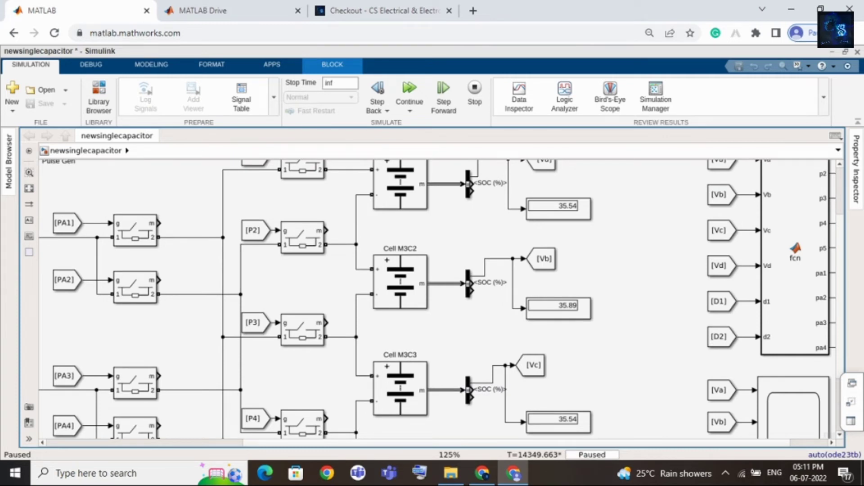
scroll(439, 300, "down", 3)
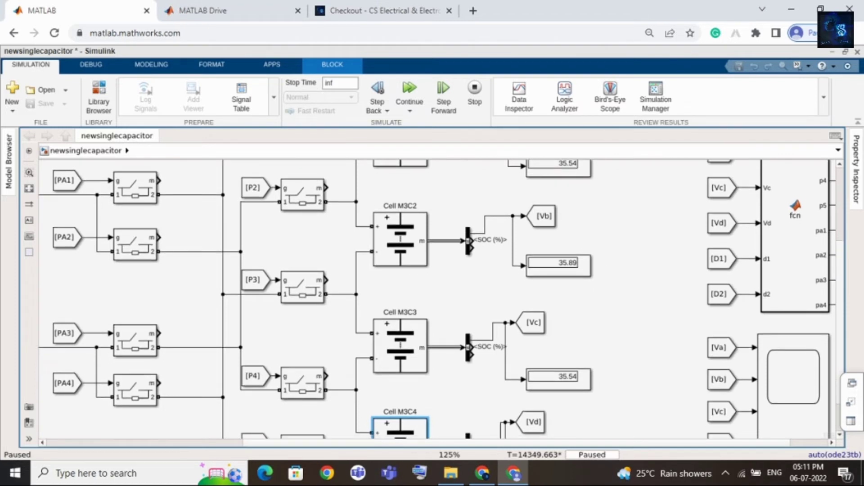
scroll(440, 299, "down", 1)
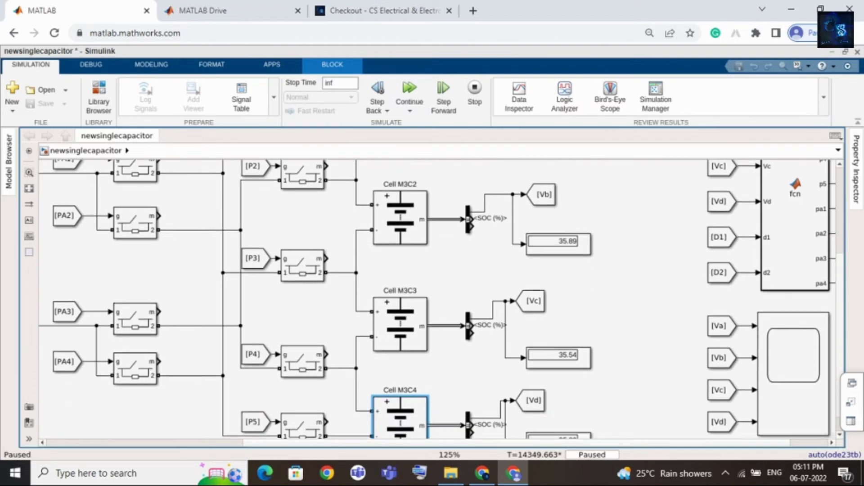
scroll(439, 300, "down", 1)
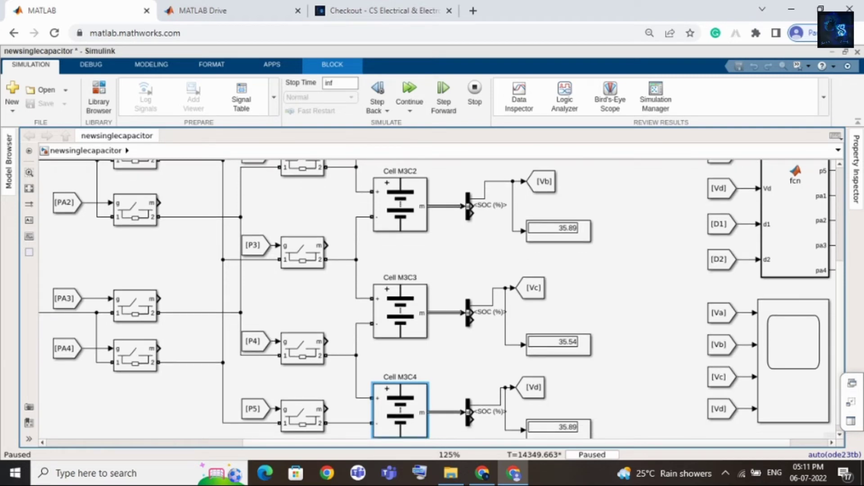
scroll(575, 280, "up", 1)
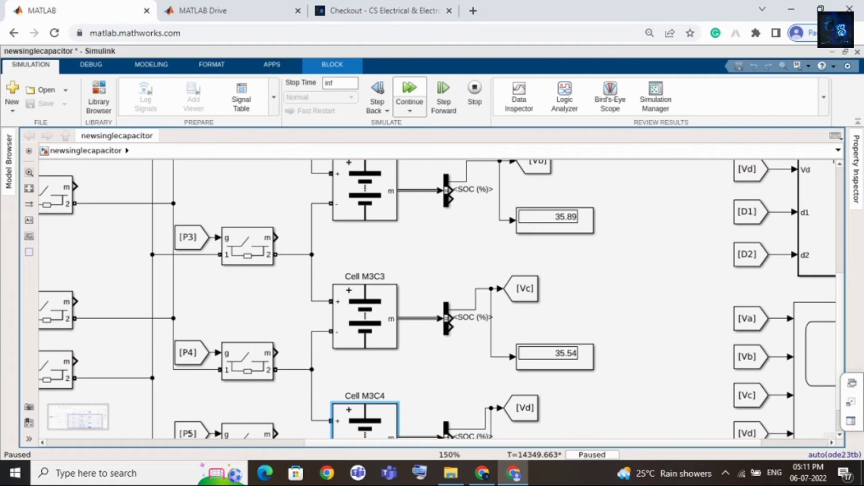
- Continue the simulation past 14,375 s and fit the four-cell diagram in the window
left_click(409, 94)
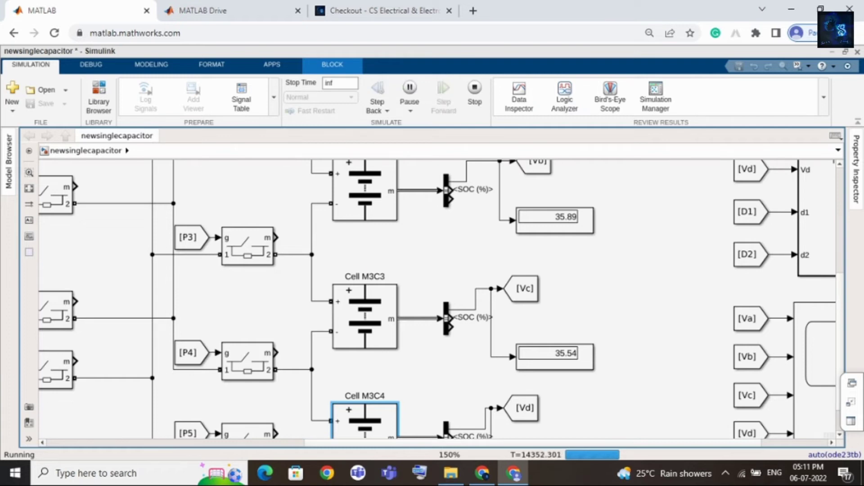
key("Escape")
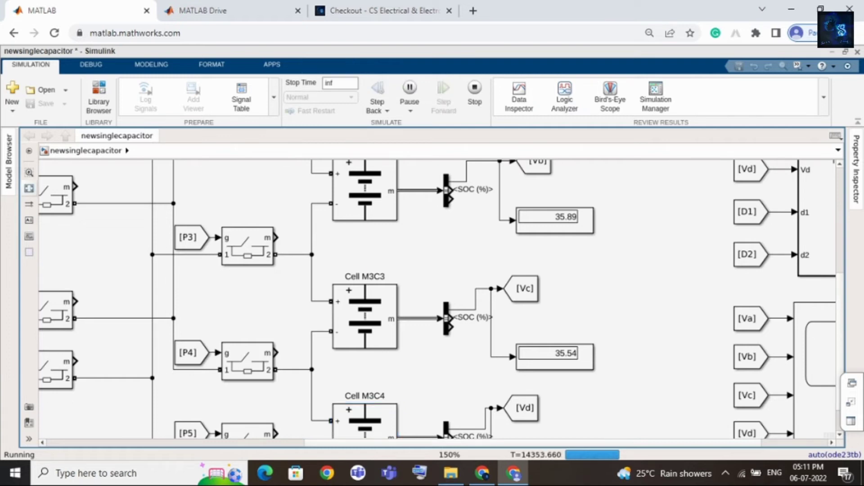
left_click(28, 188)
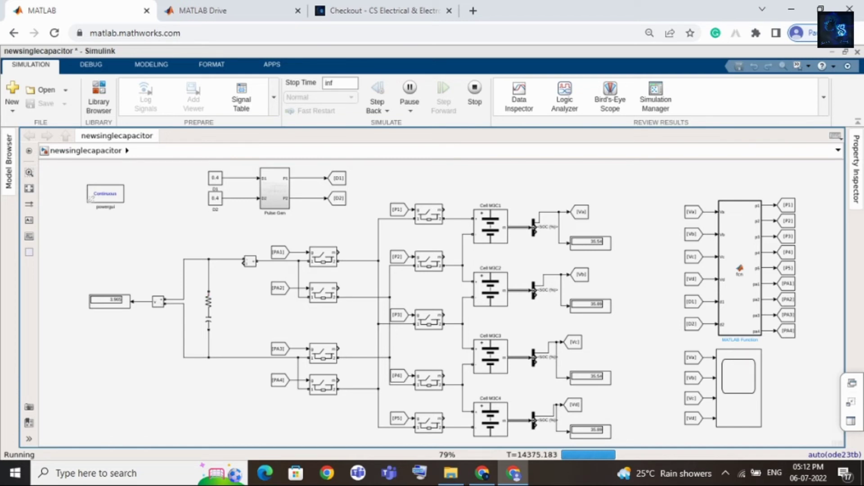
scroll(583, 303, "up", 1)
scroll(661, 385, "up", 2)
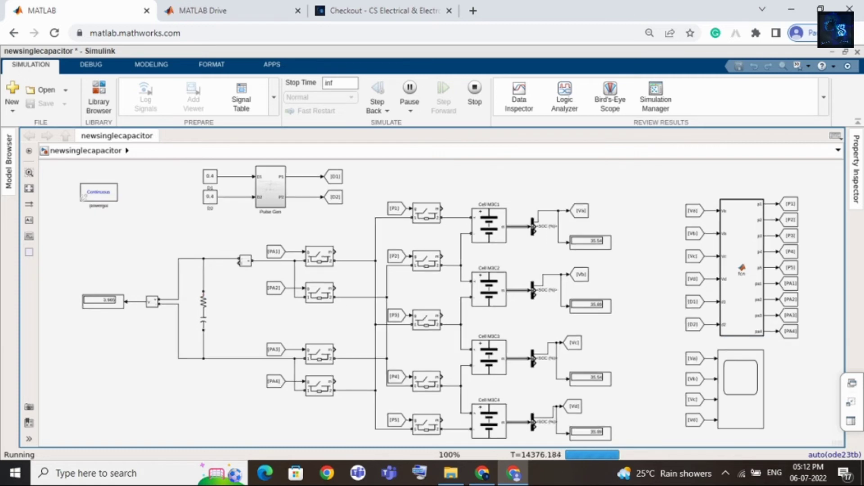
scroll(661, 386, "up", 2)
scroll(660, 386, "up", 2)
scroll(673, 350, "up", 1)
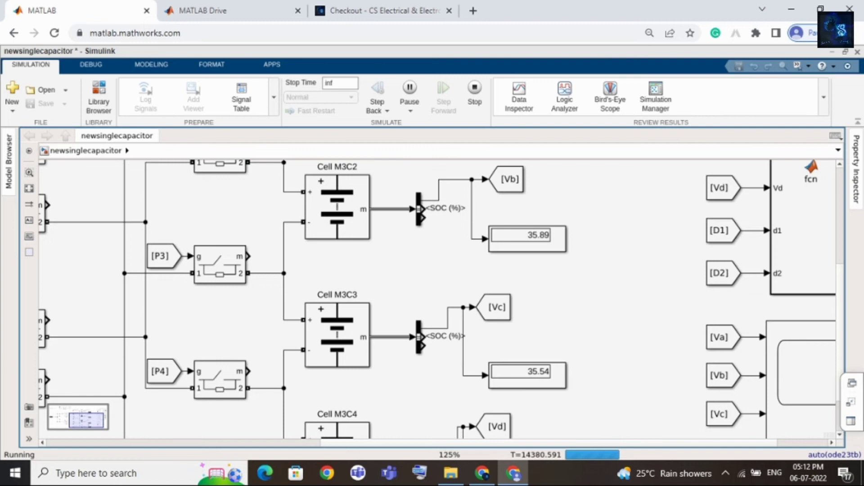
scroll(620, 255, "down", 1)
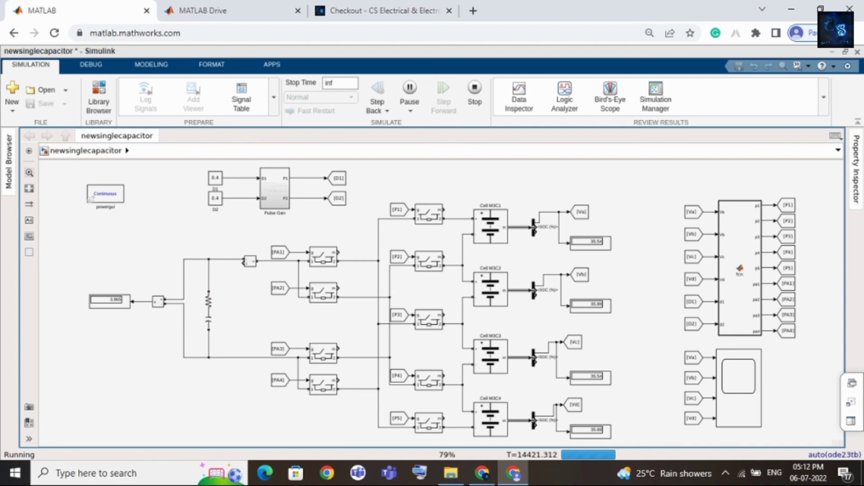
scroll(507, 311, "up", 1)
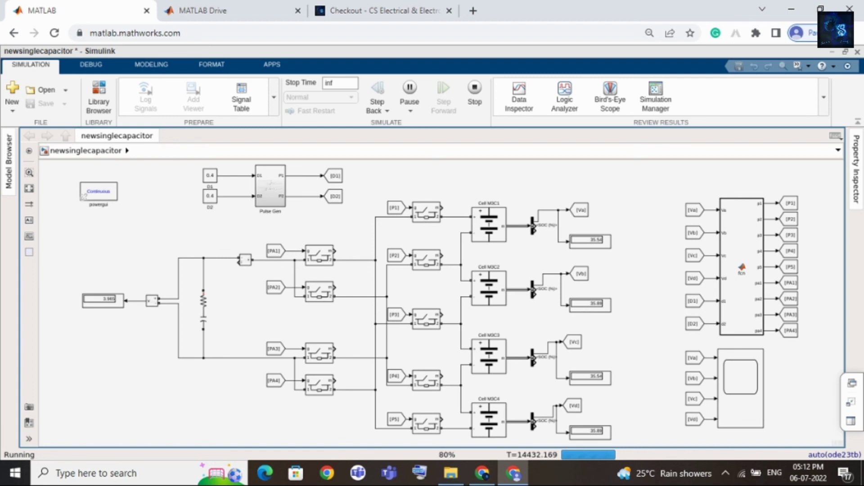
scroll(616, 267, "up", 2)
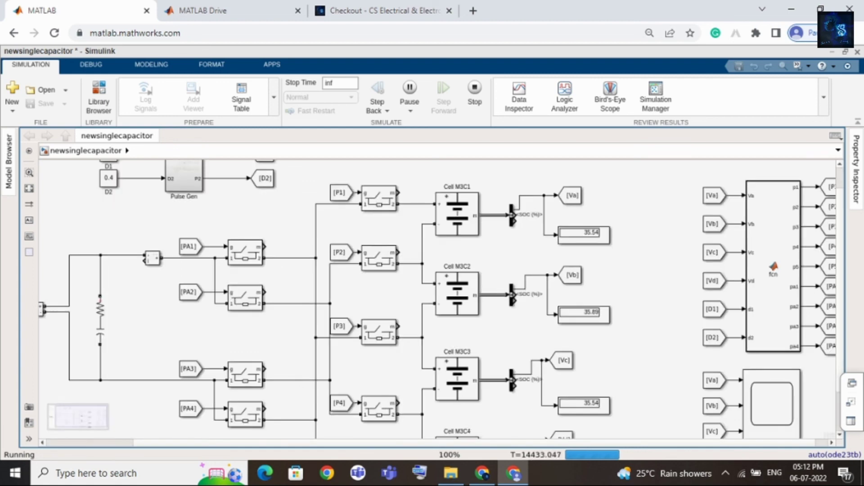